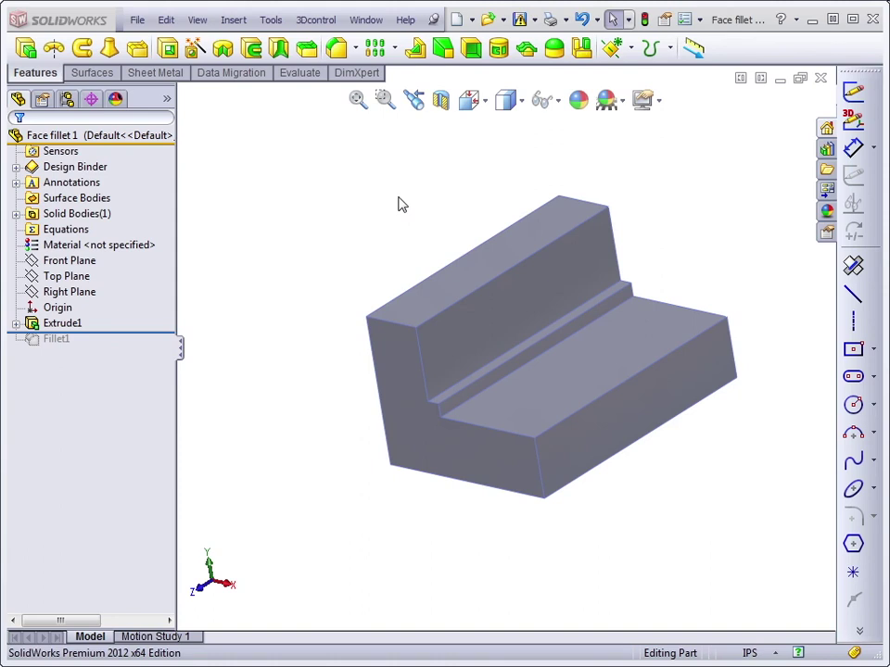
Inspect the groove edge and groove face on the L-shaped part, then clear the selection.
{"action": "left_click", "coordinate": [501, 372]}
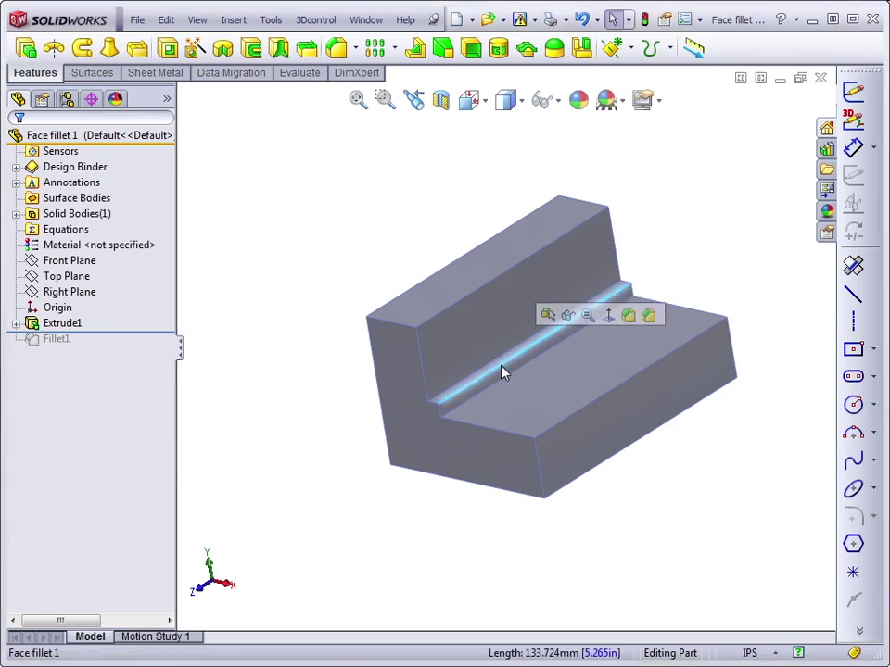
{"action": "left_click", "coordinate": [505, 377]}
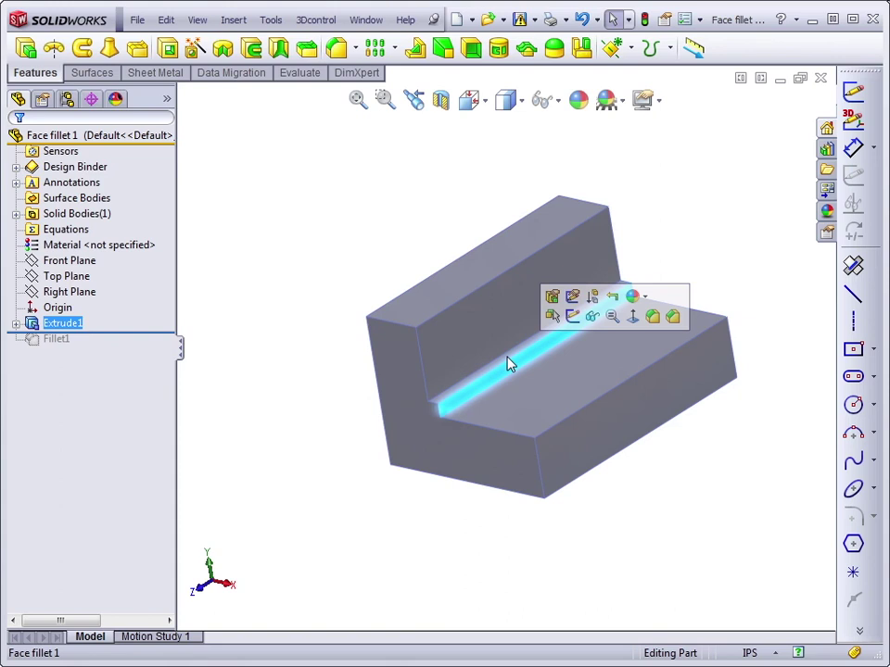
{"action": "left_click", "coordinate": [681, 208]}
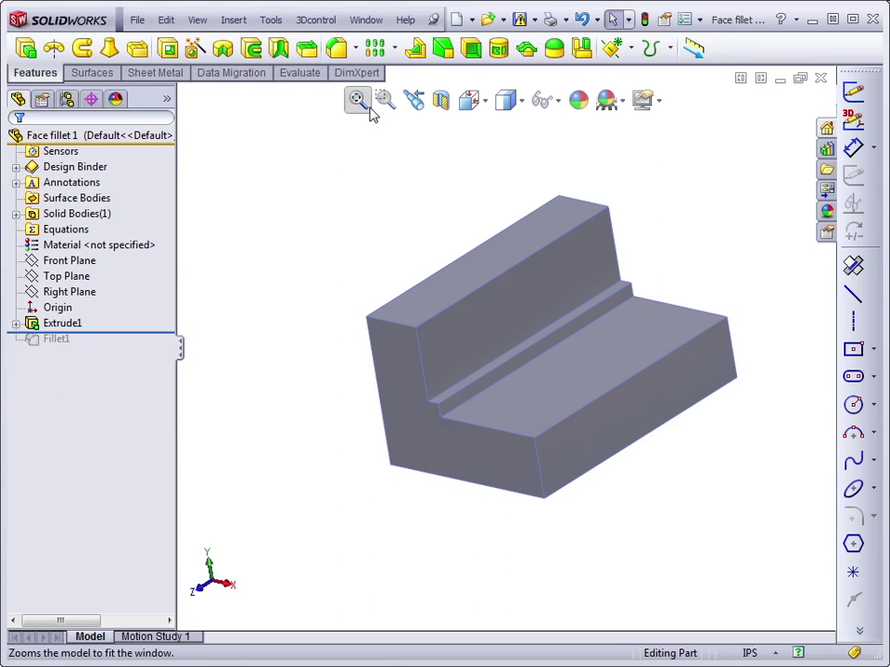
Define a face fillet with the back wall as Face Set 1 and the lower floor as Face Set 2.
{"action": "left_click", "coordinate": [336, 51]}
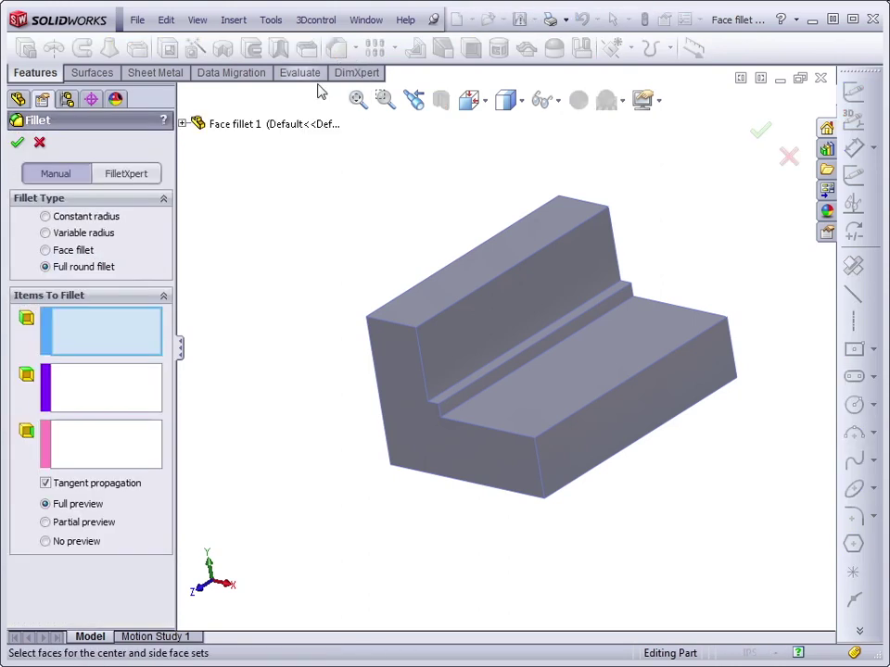
{"action": "left_click", "coordinate": [68, 251]}
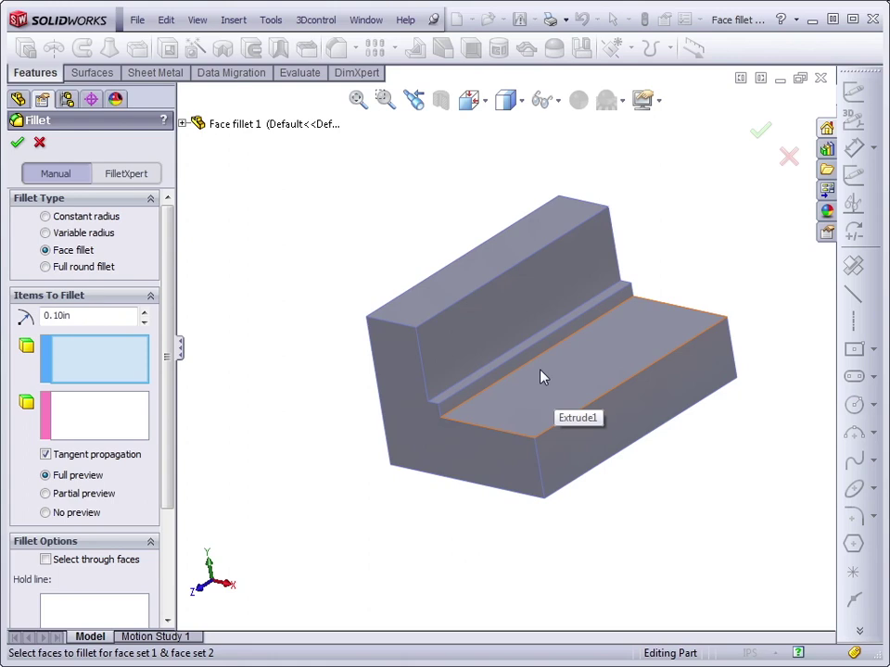
{"action": "left_click", "coordinate": [493, 333]}
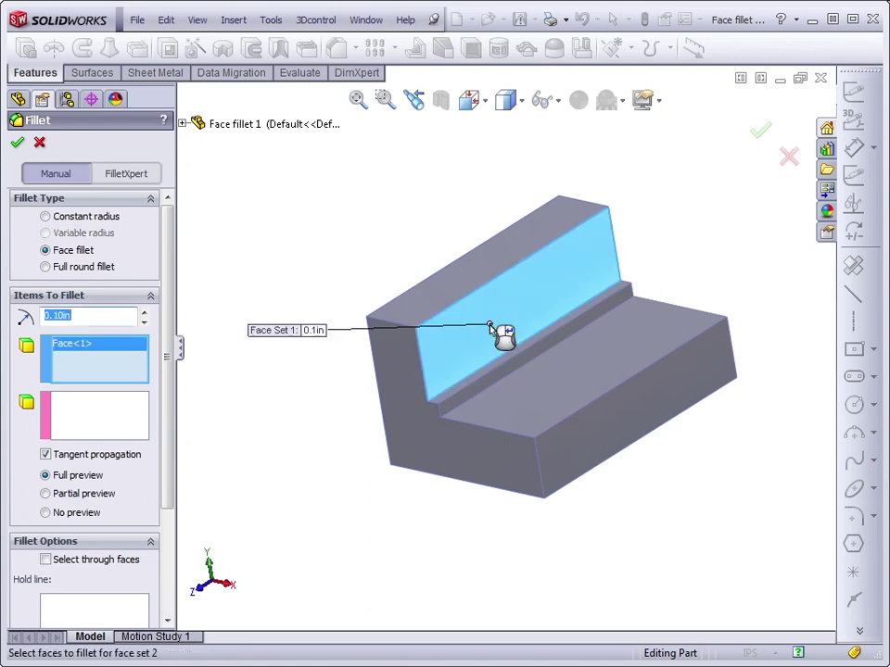
{"action": "right_click", "coordinate": [491, 328]}
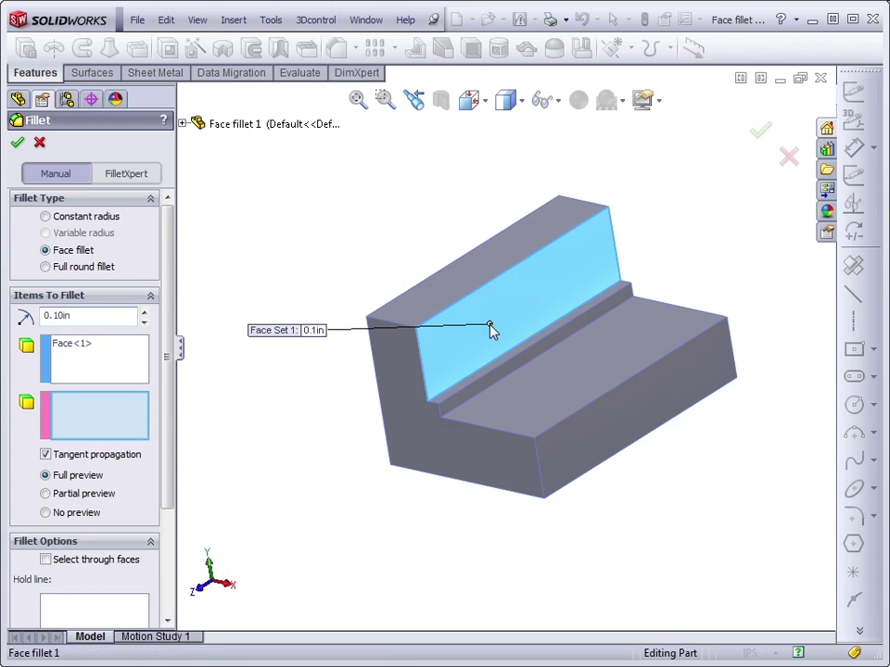
{"action": "left_click", "coordinate": [530, 371]}
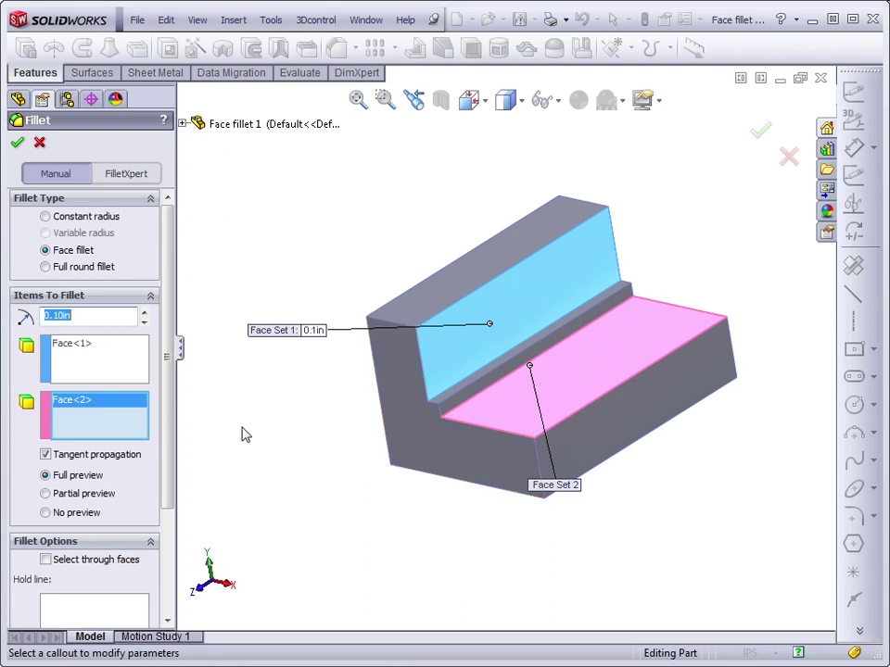
Step the face fillet radius up from 0.10in to 1.20in so it bridges the groove.
{"action": "left_click_drag", "start_coordinate": [79, 315], "coordinate": [36, 317]}
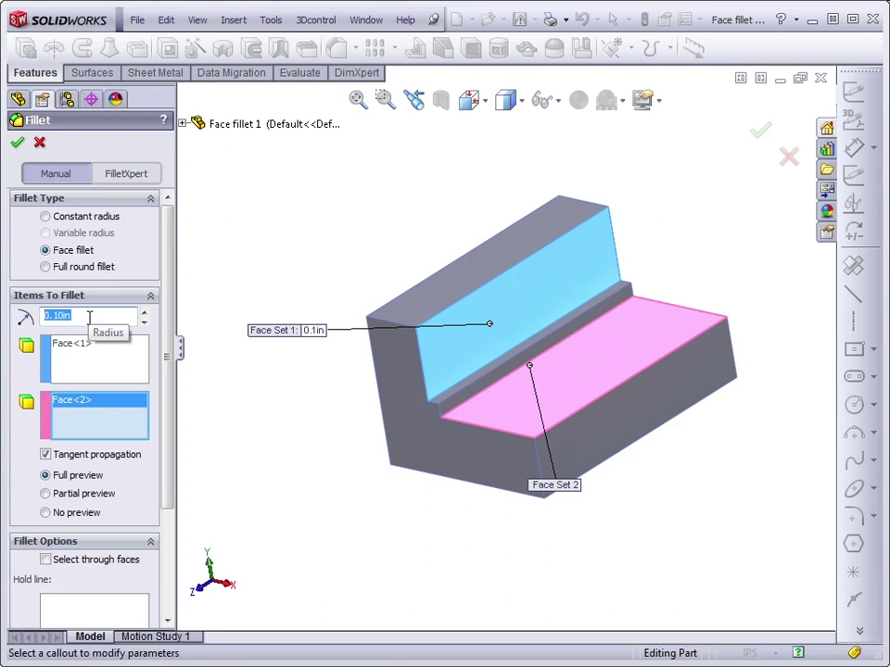
{"action": "left_click", "coordinate": [143, 315]}
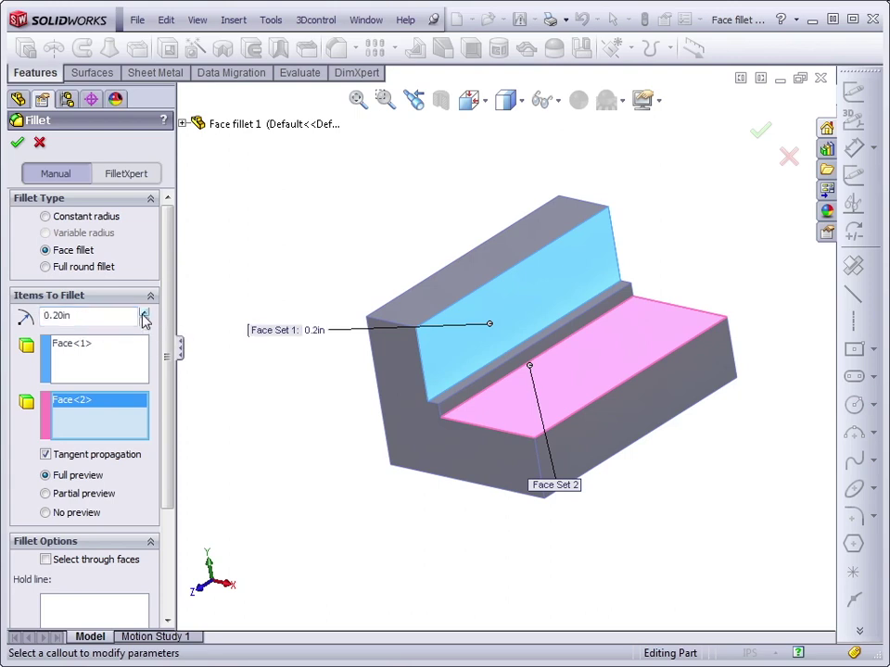
{"action": "left_click", "coordinate": [143, 313]}
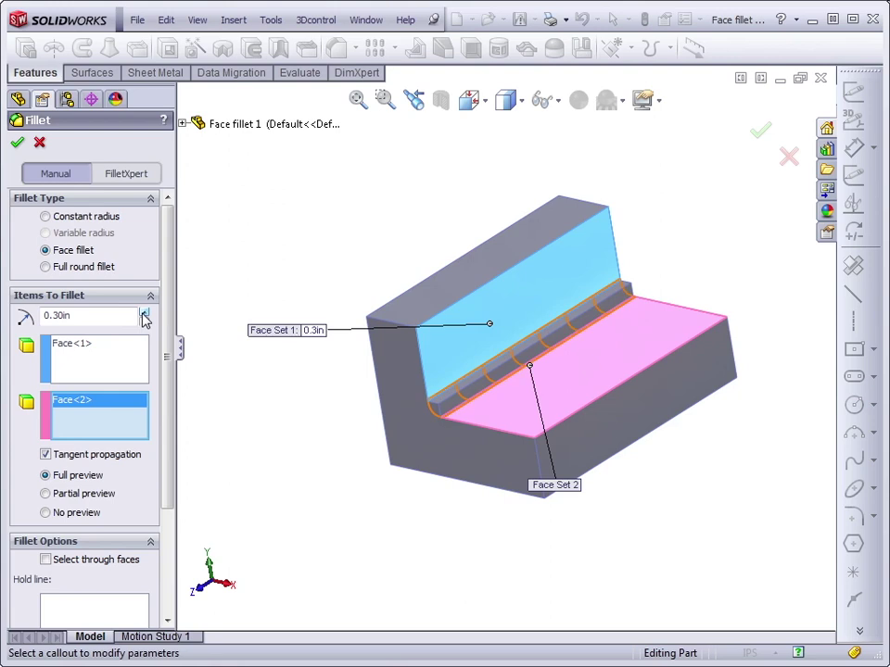
{"action": "left_click", "coordinate": [142, 314]}
{"action": "left_click", "coordinate": [143, 314]}
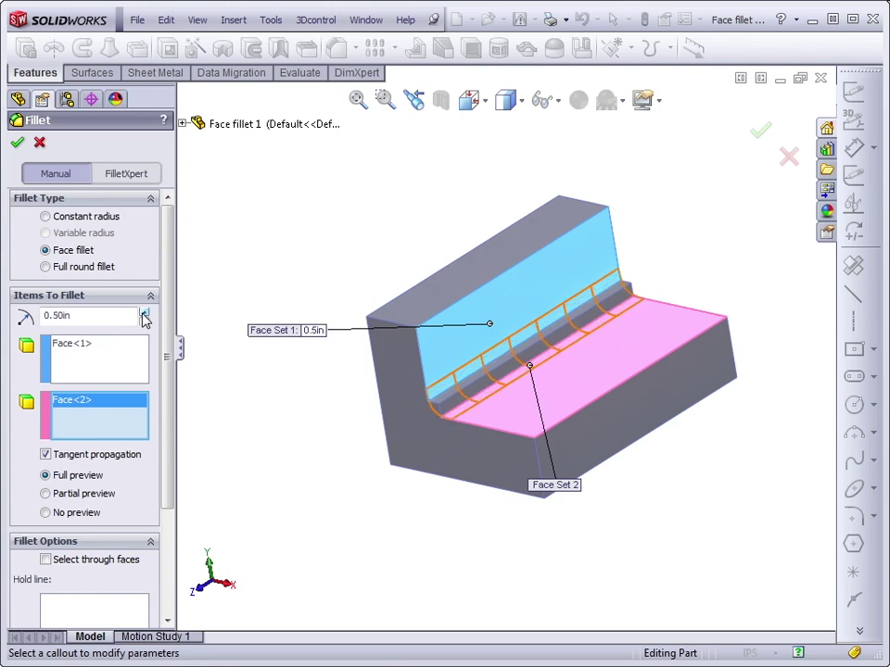
{"action": "left_click", "coordinate": [143, 314]}
{"action": "left_click", "coordinate": [144, 314]}
{"action": "left_click", "coordinate": [144, 314]}
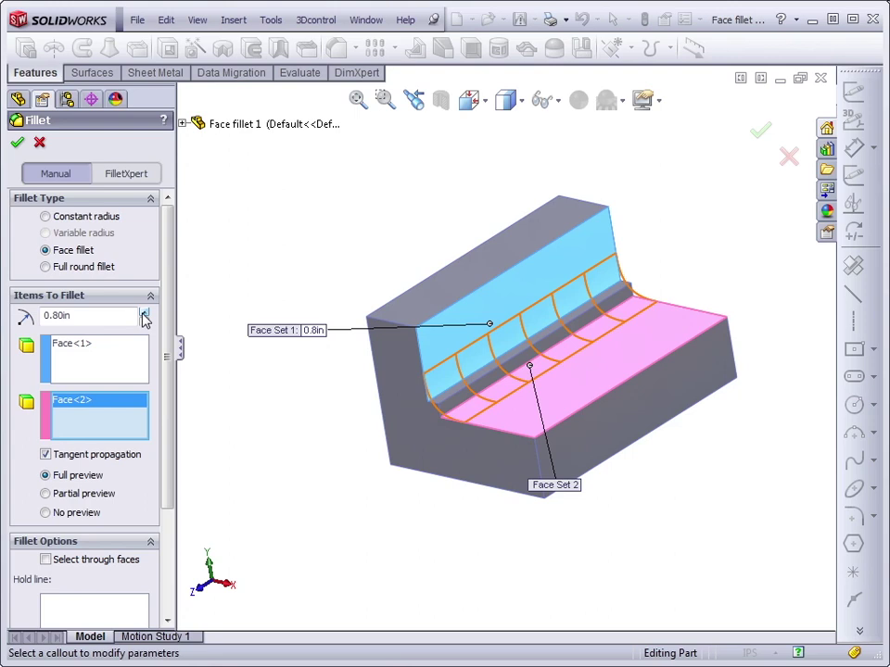
{"action": "left_click", "coordinate": [143, 314]}
{"action": "left_click", "coordinate": [144, 314]}
{"action": "left_click", "coordinate": [144, 314]}
{"action": "left_click", "coordinate": [144, 314]}
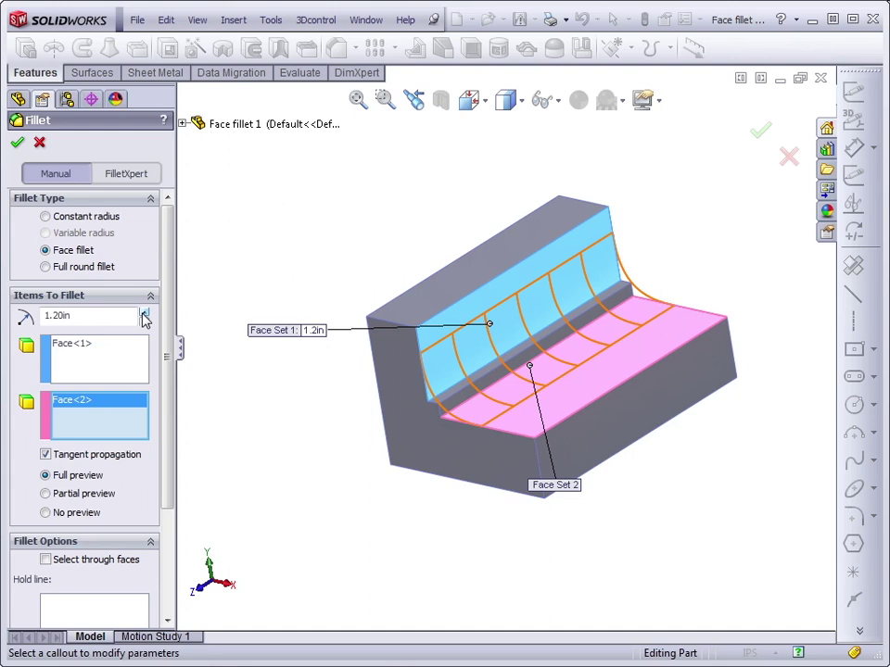
Create the 1.20in face fillet as Fillet2, then close the part without saving.
{"action": "left_click", "coordinate": [17, 145]}
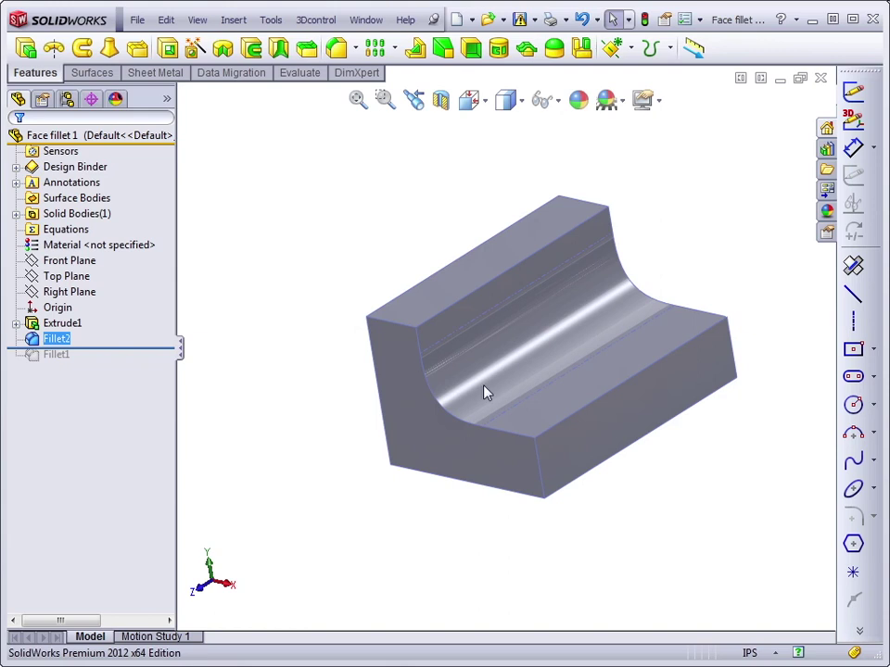
{"action": "left_click", "coordinate": [686, 157]}
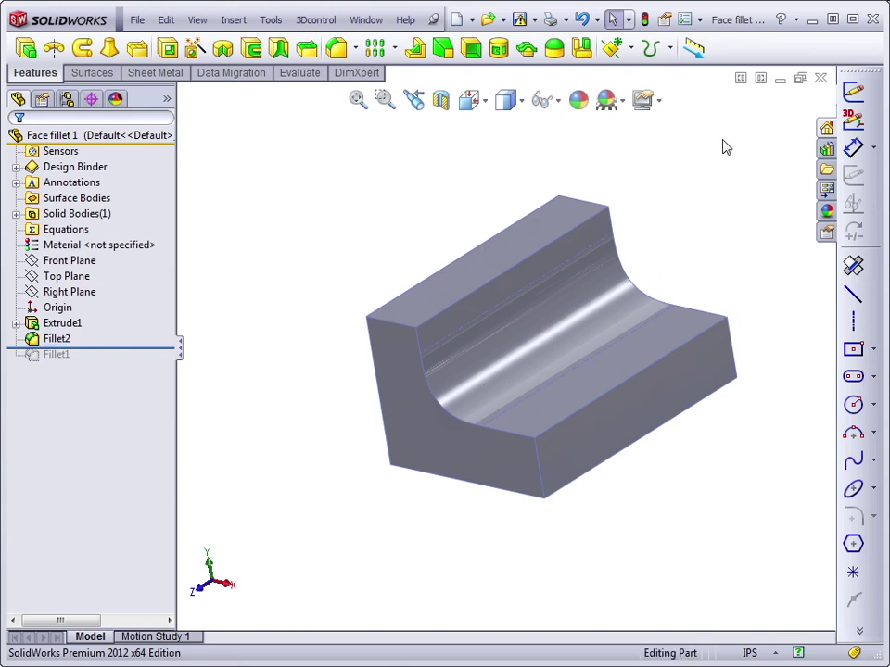
{"action": "left_click", "coordinate": [822, 80]}
{"action": "left_click", "coordinate": [732, 502]}
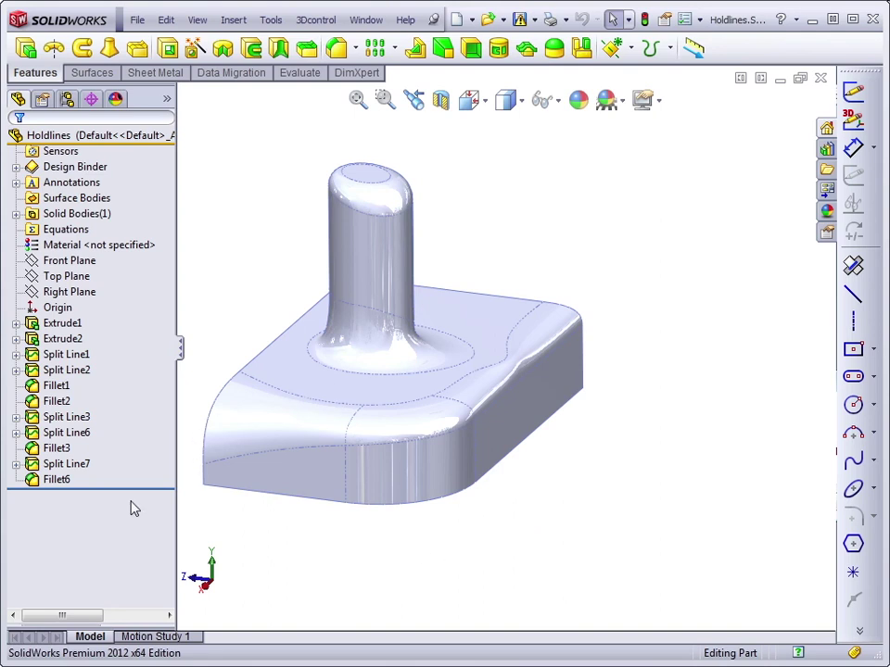
Roll the Holdlines part back to just after Split Line2, leaving the unfilleted post and block.
{"action": "left_click", "coordinate": [70, 354]}
{"action": "left_click", "coordinate": [108, 300]}
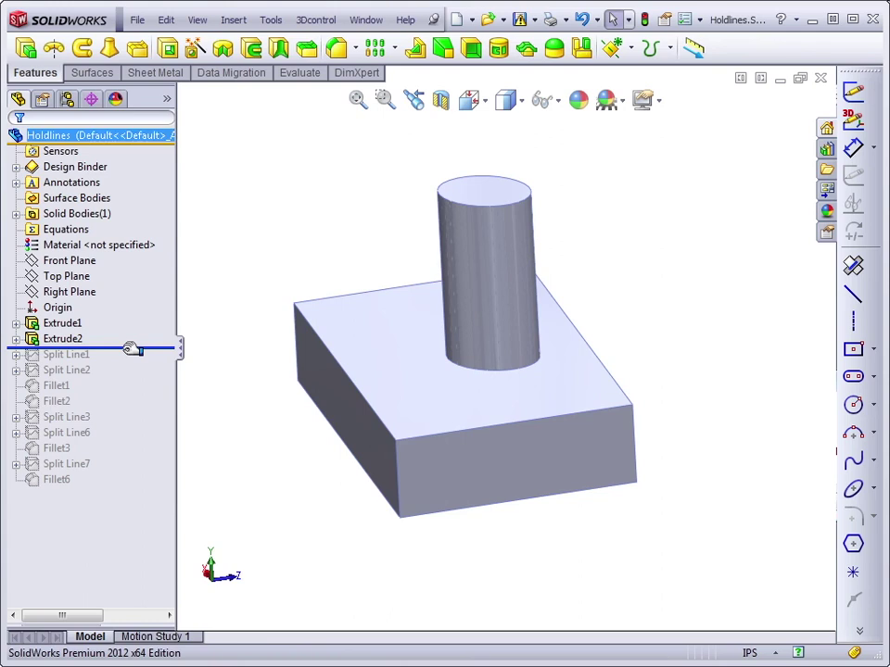
{"action": "left_click_drag", "start_coordinate": [132, 349], "coordinate": [129, 362]}
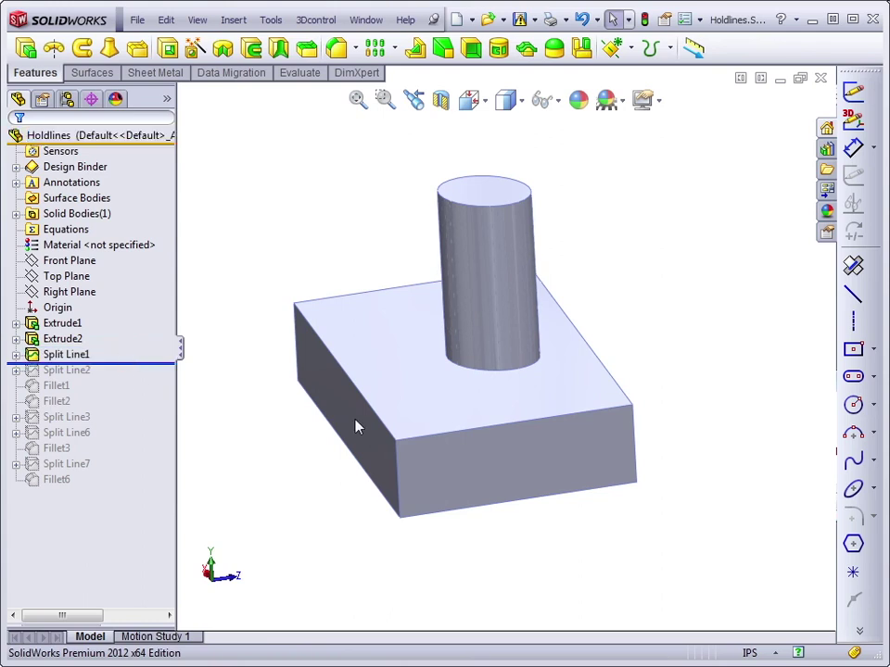
{"action": "left_click", "coordinate": [526, 334]}
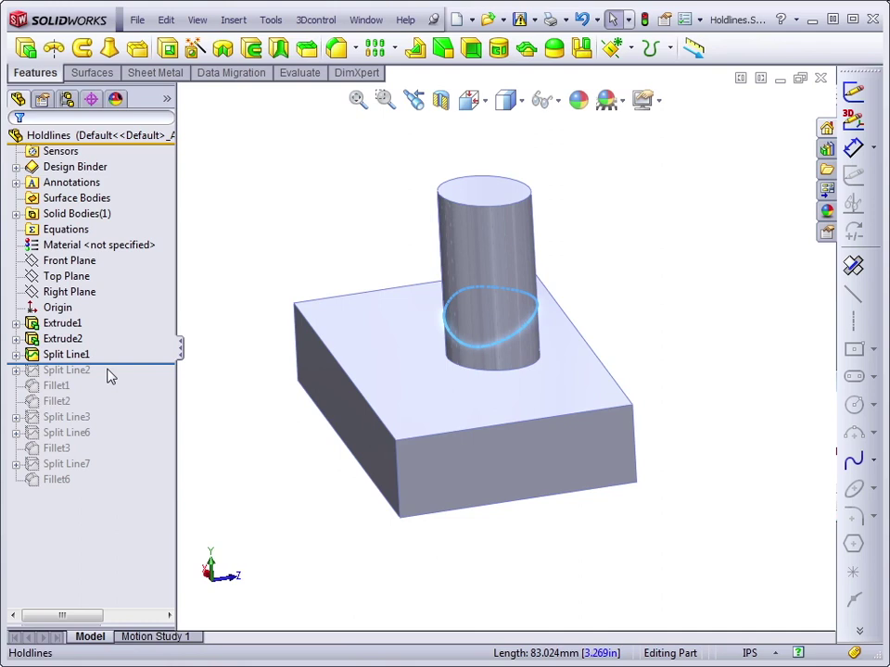
{"action": "left_click_drag", "start_coordinate": [126, 366], "coordinate": [80, 383]}
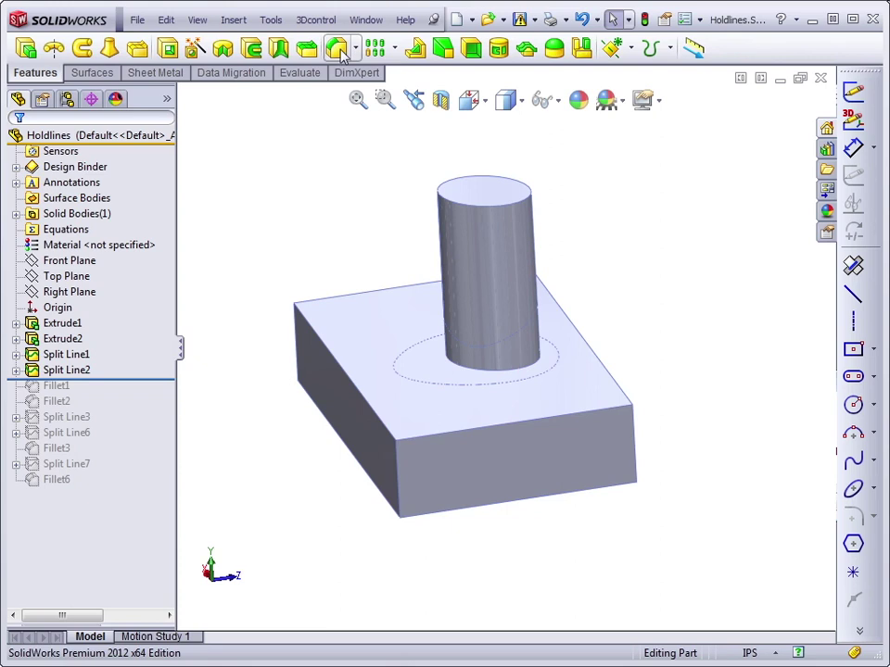
Set up a 0.59370079in face fillet between the block's top face and the post's side face.
{"action": "left_click", "coordinate": [252, 46]}
{"action": "left_click", "coordinate": [102, 367]}
{"action": "left_click", "coordinate": [419, 408]}
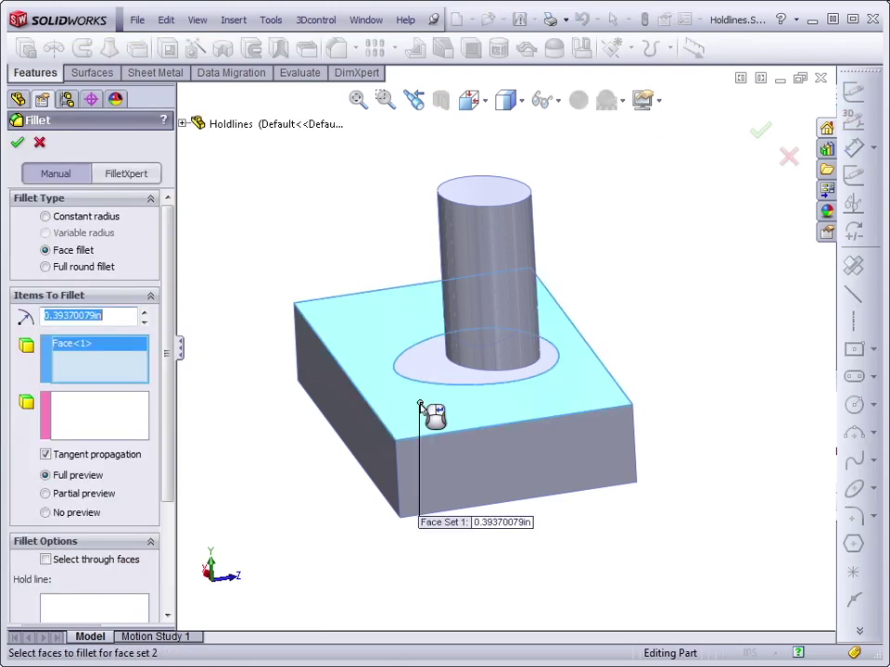
{"action": "left_click", "coordinate": [483, 349]}
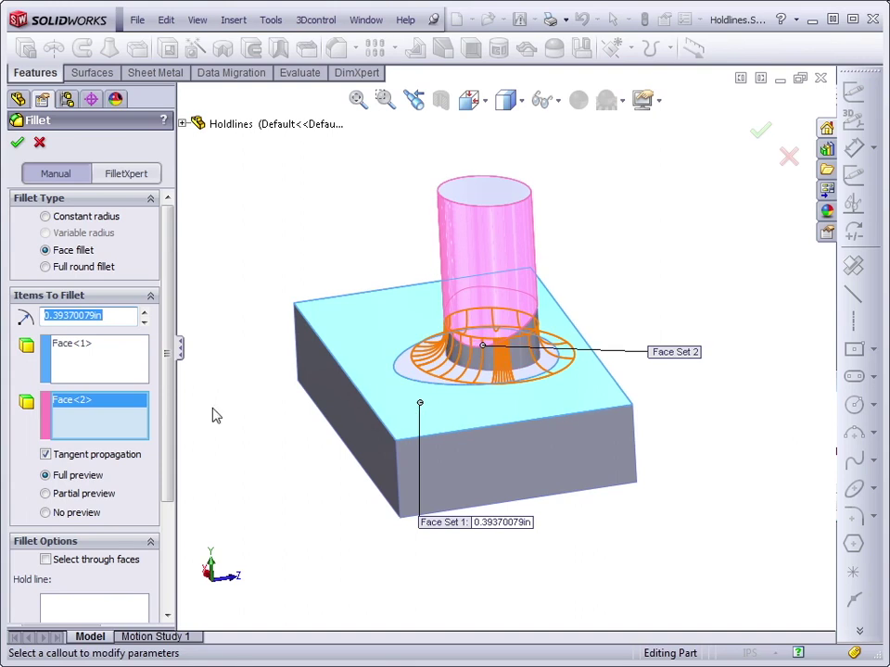
{"action": "left_click", "coordinate": [144, 315]}
{"action": "left_click", "coordinate": [144, 315]}
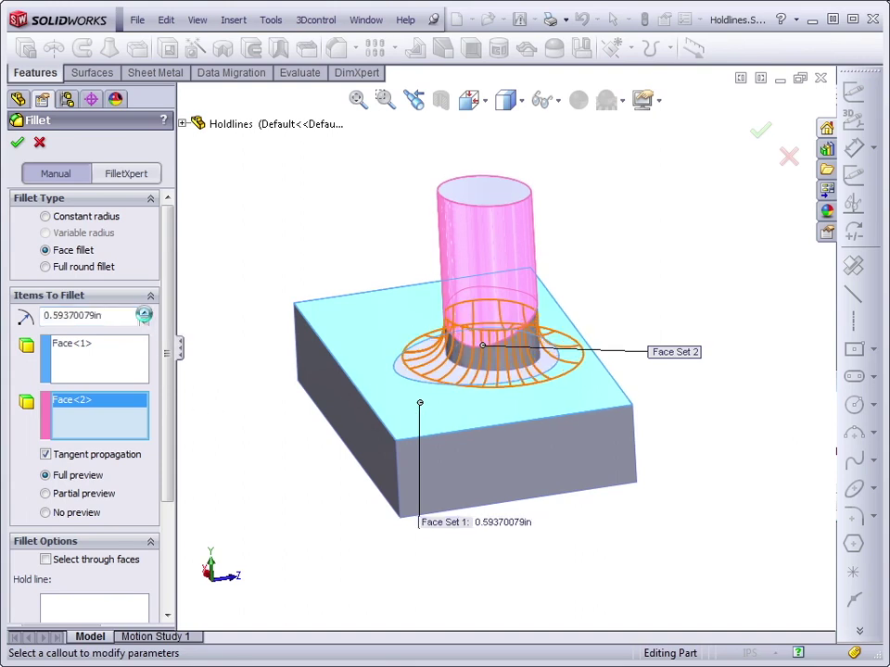
{"action": "left_click", "coordinate": [144, 315]}
{"action": "left_click", "coordinate": [144, 316]}
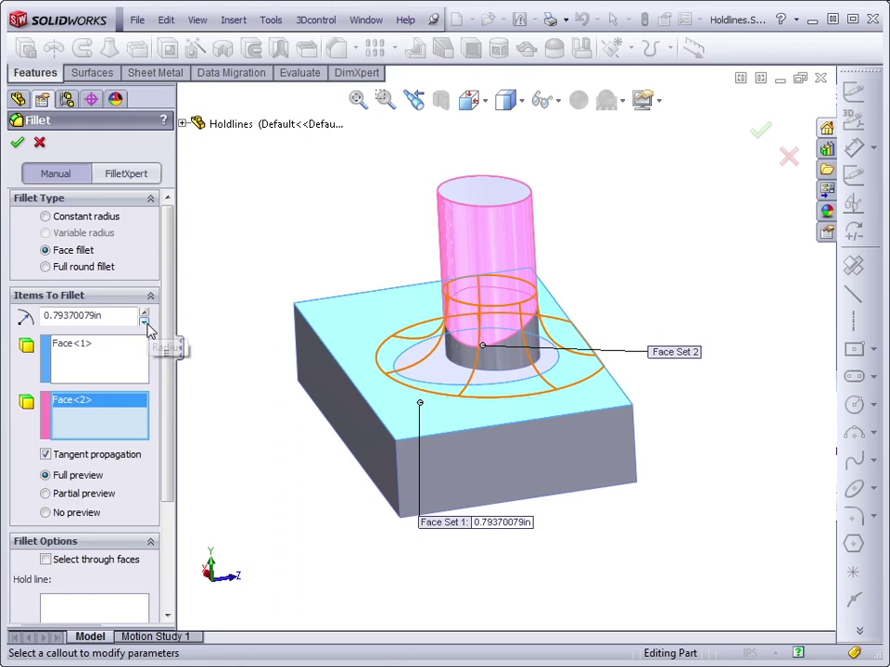
{"action": "left_click", "coordinate": [143, 320]}
{"action": "left_click", "coordinate": [144, 321]}
{"action": "left_click", "coordinate": [116, 607]}
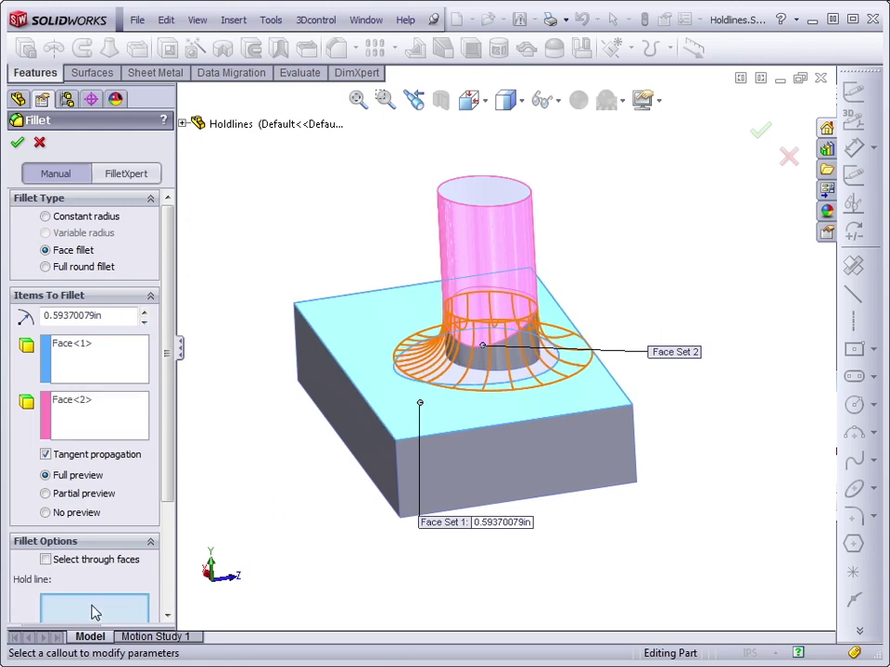
Use the post's split-line edge and the elliptical base edge as hold lines, creating Fillet7.
{"action": "left_click_drag", "start_coordinate": [167, 482], "coordinate": [165, 610]}
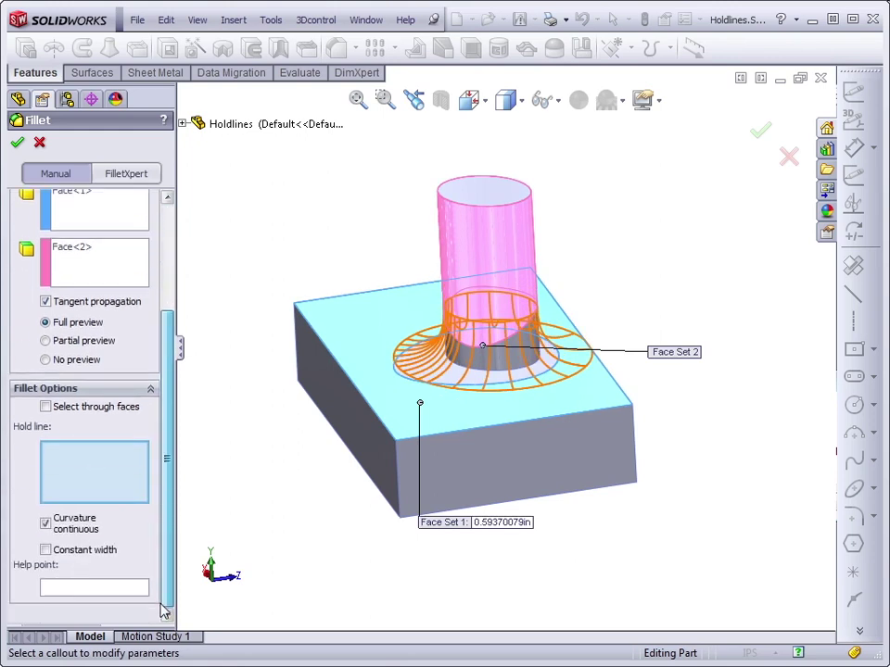
{"action": "left_click", "coordinate": [493, 348]}
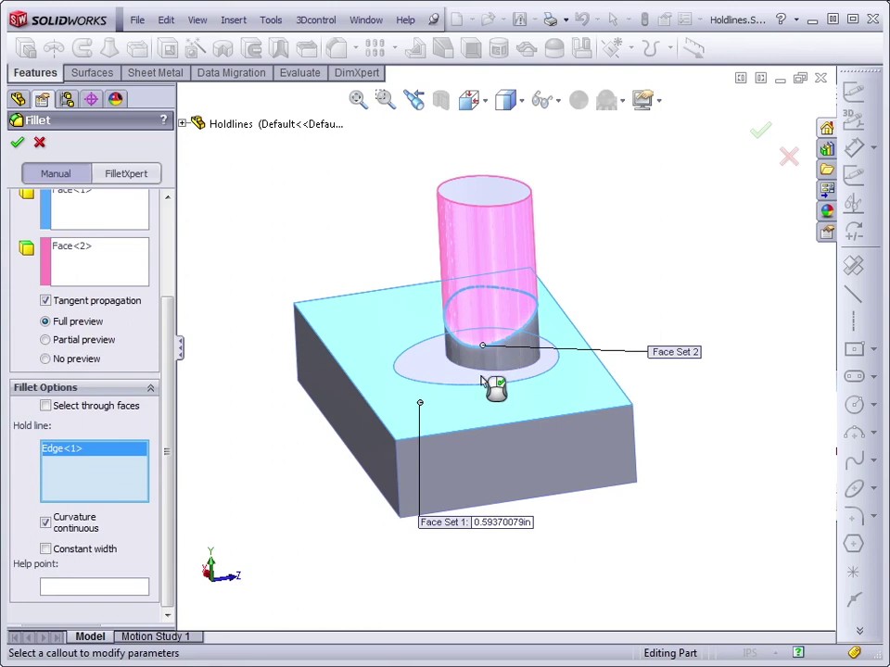
{"action": "left_click", "coordinate": [481, 390]}
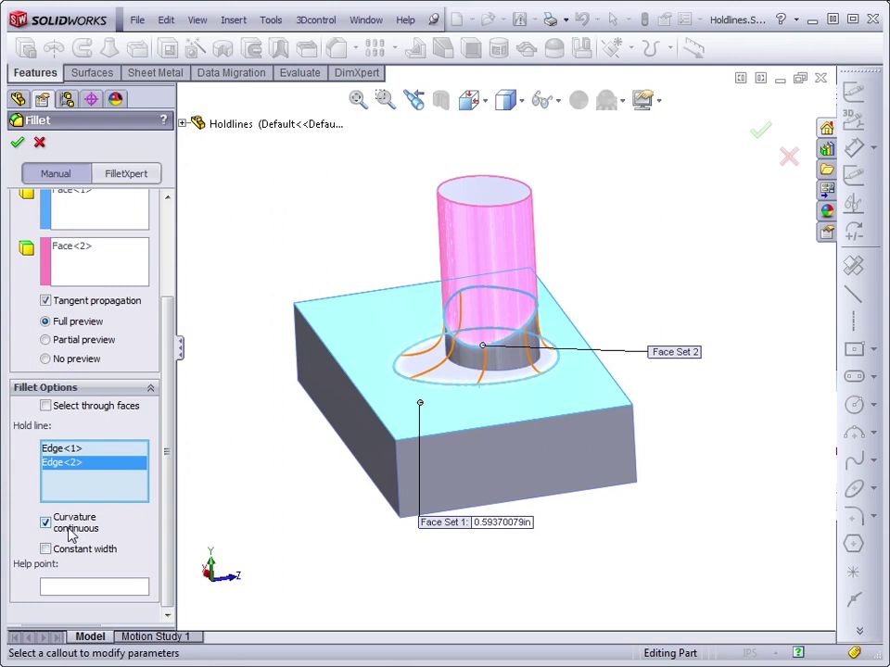
{"action": "left_click", "coordinate": [16, 142]}
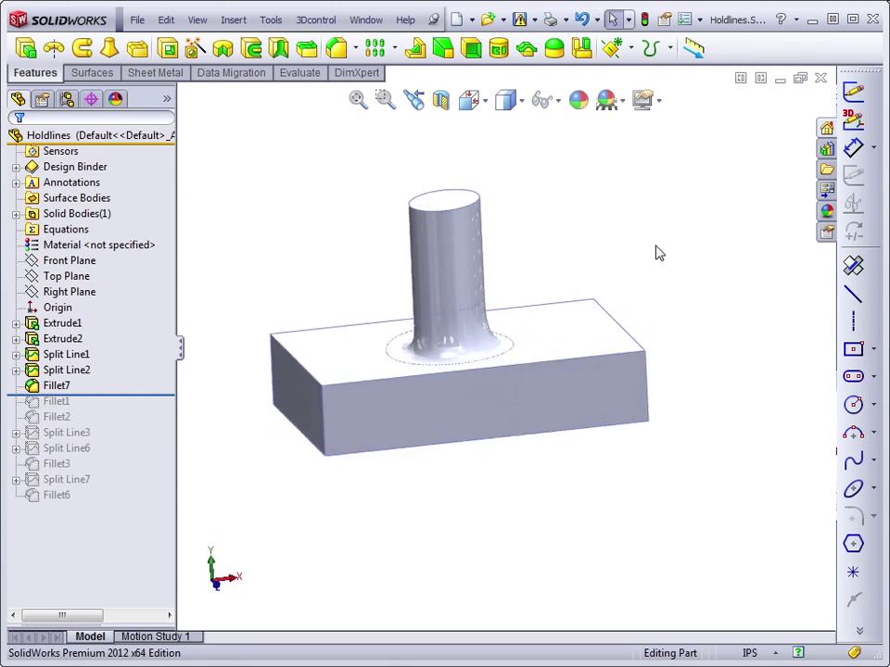
Close Holdlines without saving and roll the Constant width part back before Fillet1.
{"action": "left_click", "coordinate": [821, 79]}
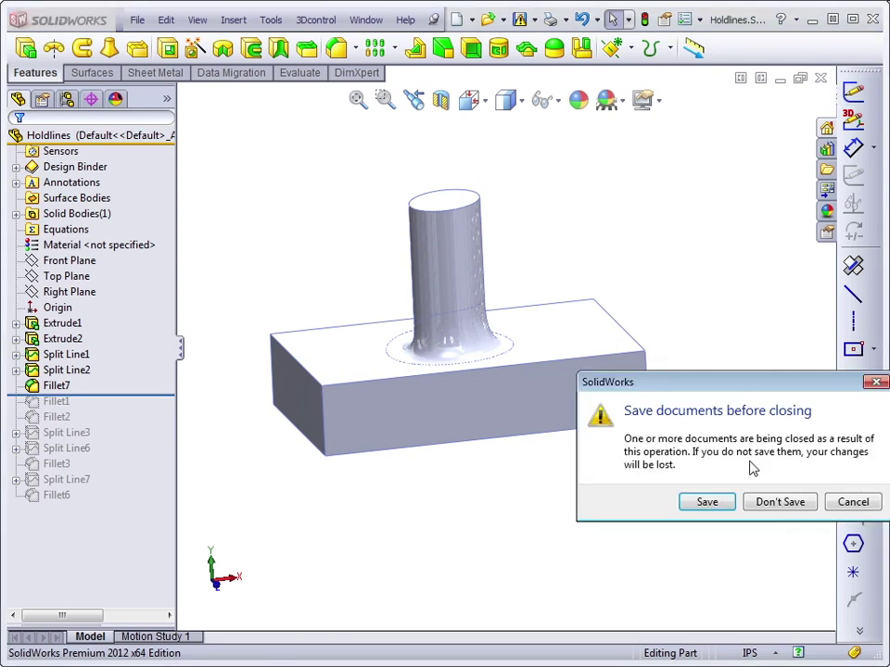
{"action": "left_click", "coordinate": [783, 503]}
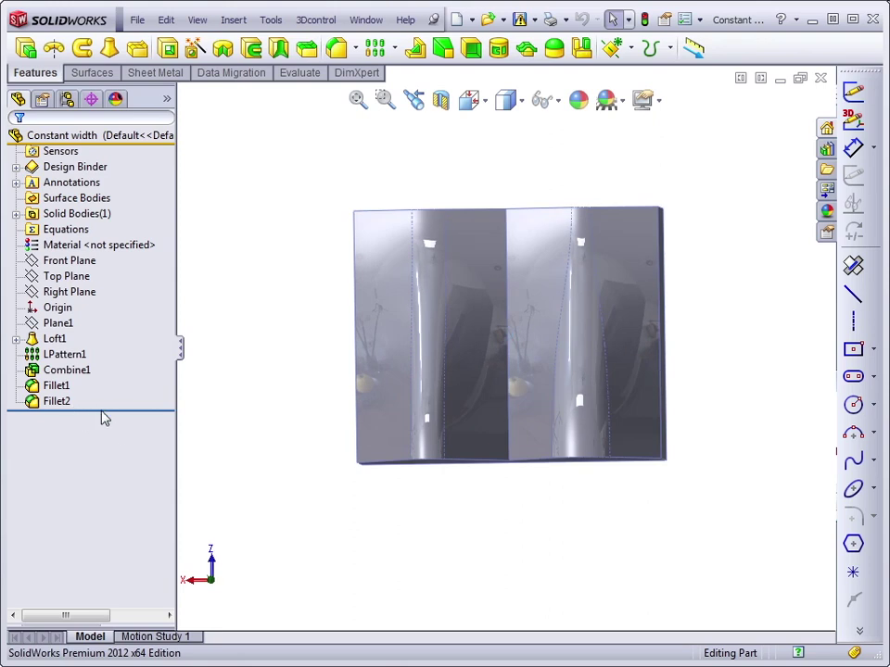
{"action": "left_click", "coordinate": [56, 385]}
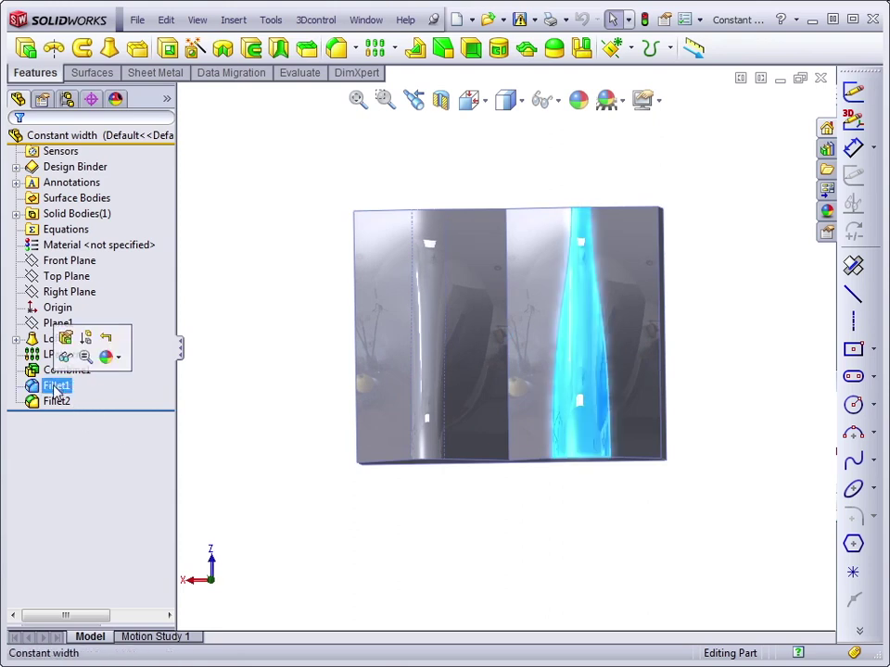
{"action": "left_click", "coordinate": [104, 339]}
Orbit to an angled, lower view of the pointed ridges, checking a peak edge.
{"action": "mouse_move", "coordinate": [238, 412]}
{"action": "middle_mouse_down"}
{"action": "mouse_move", "coordinate": [345, 331]}
{"action": "mouse_move", "coordinate": [478, 306]}
{"action": "mouse_move", "coordinate": [482, 331]}
{"action": "mouse_move", "coordinate": [395, 342]}
{"action": "mouse_move", "coordinate": [367, 332]}
{"action": "mouse_move", "coordinate": [419, 334]}
{"action": "mouse_move", "coordinate": [464, 296]}
{"action": "middle_mouse_up"}
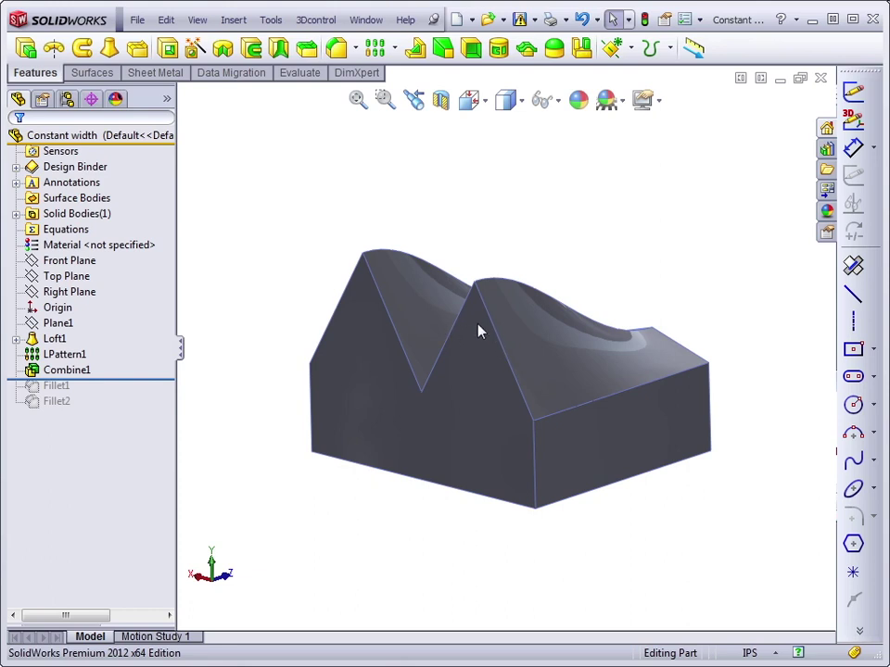
{"action": "left_click", "coordinate": [500, 342]}
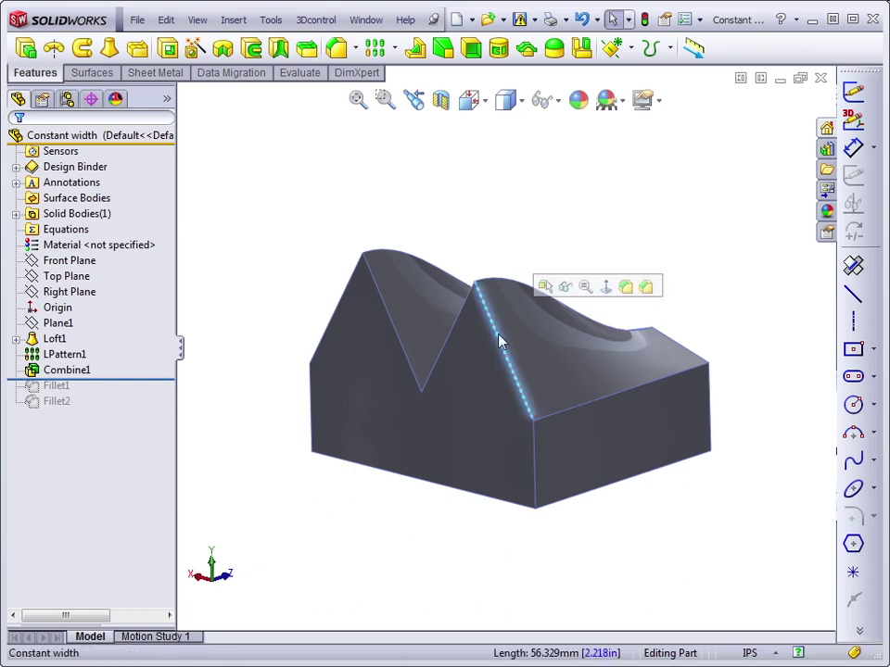
{"action": "left_click", "coordinate": [582, 231]}
{"action": "middle_click_drag", "start_coordinate": [582, 231], "coordinate": [653, 219]}
{"action": "key", "text": "Up"}
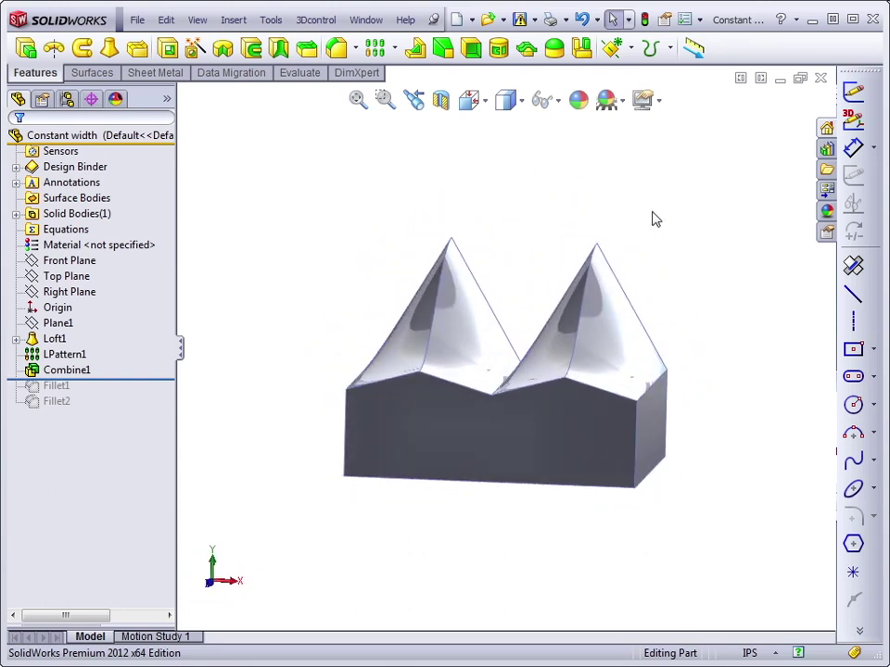
Round the left ridge peak's edge with a 0.40in constant-radius fillet.
{"action": "left_click", "coordinate": [251, 48]}
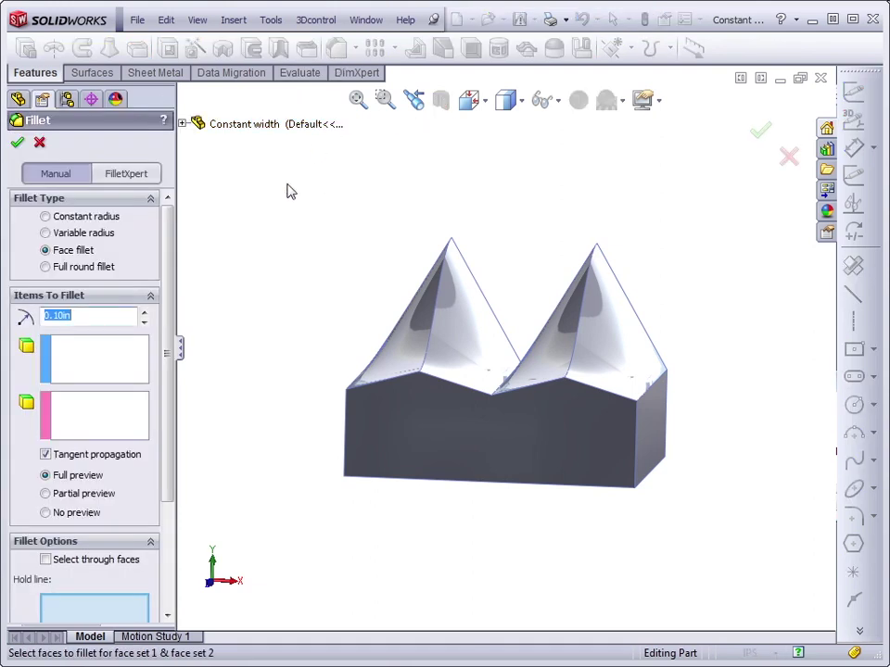
{"action": "left_click", "coordinate": [70, 216]}
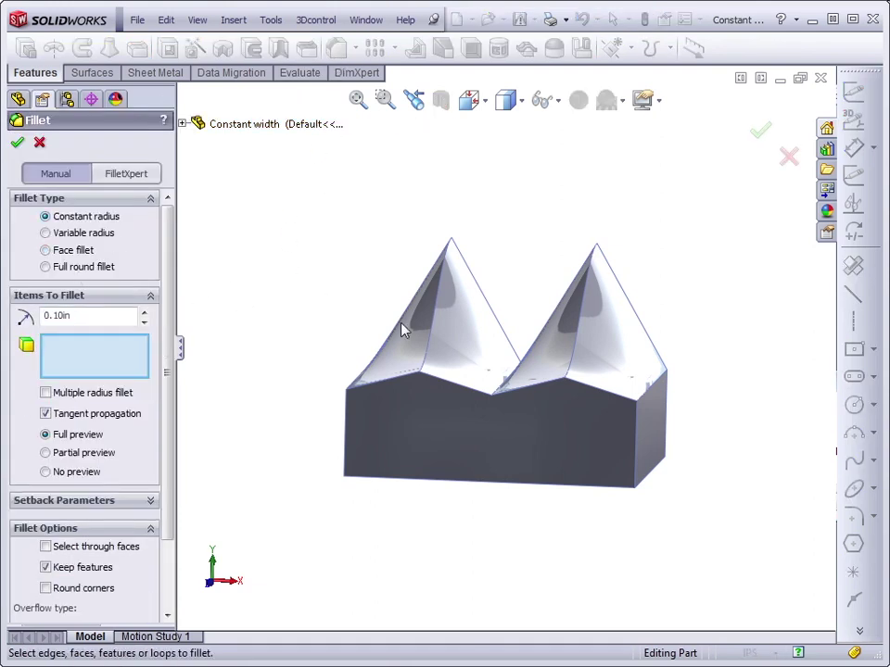
{"action": "left_click", "coordinate": [433, 313]}
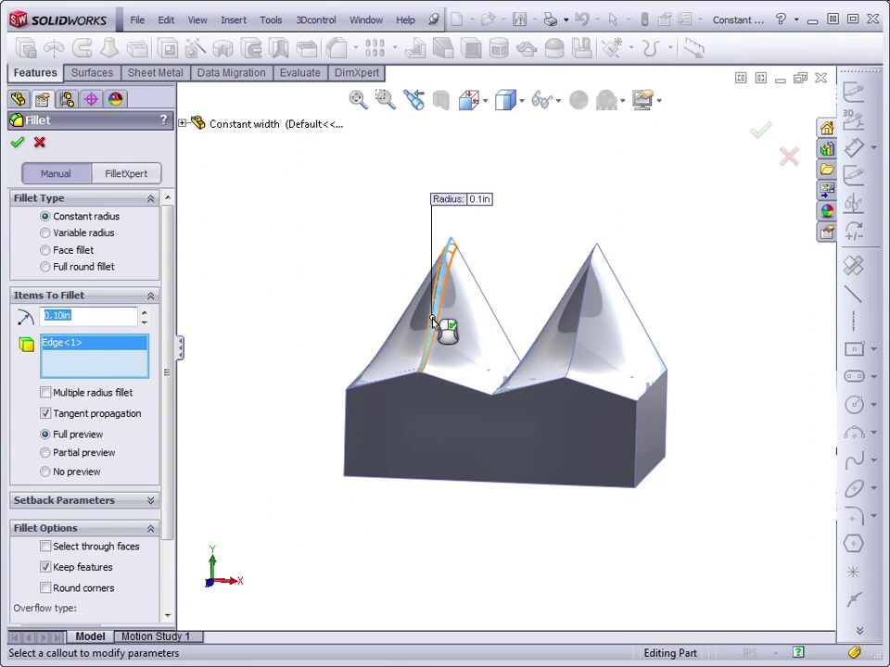
{"action": "left_click", "coordinate": [145, 312]}
{"action": "left_click", "coordinate": [145, 312]}
{"action": "left_click", "coordinate": [145, 312]}
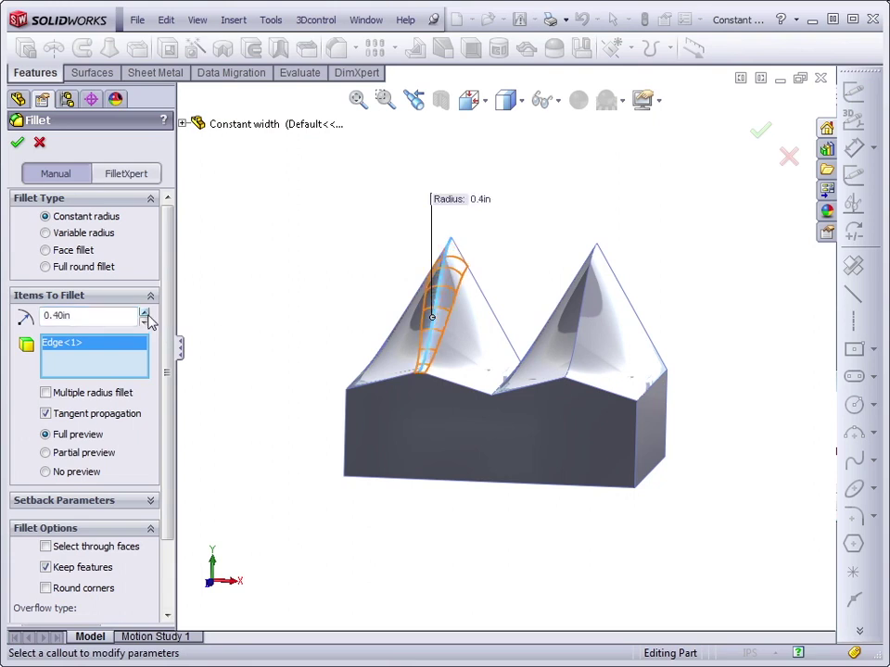
{"action": "middle_click_drag", "start_coordinate": [254, 324], "coordinate": [598, 353]}
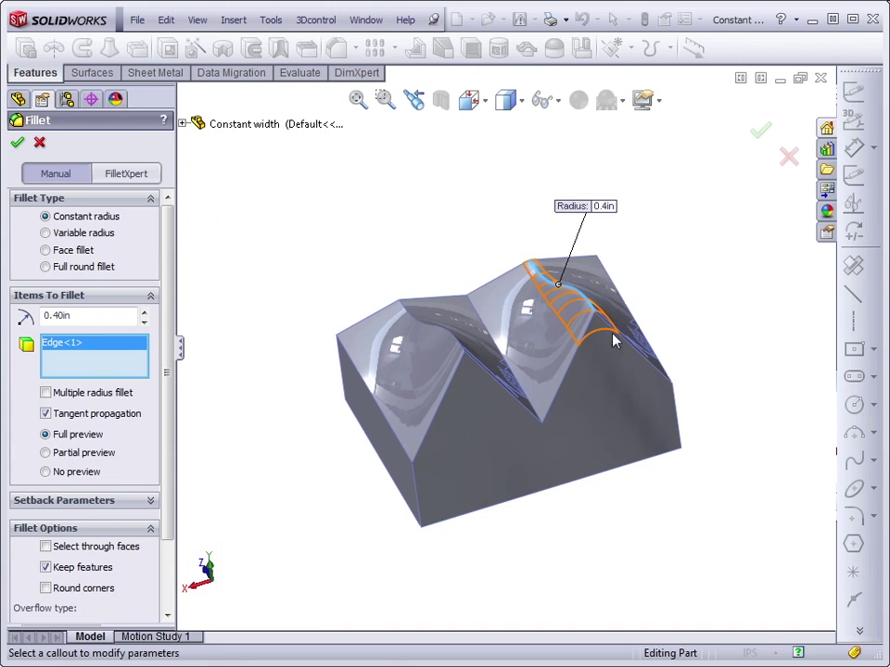
{"action": "left_click", "coordinate": [17, 142]}
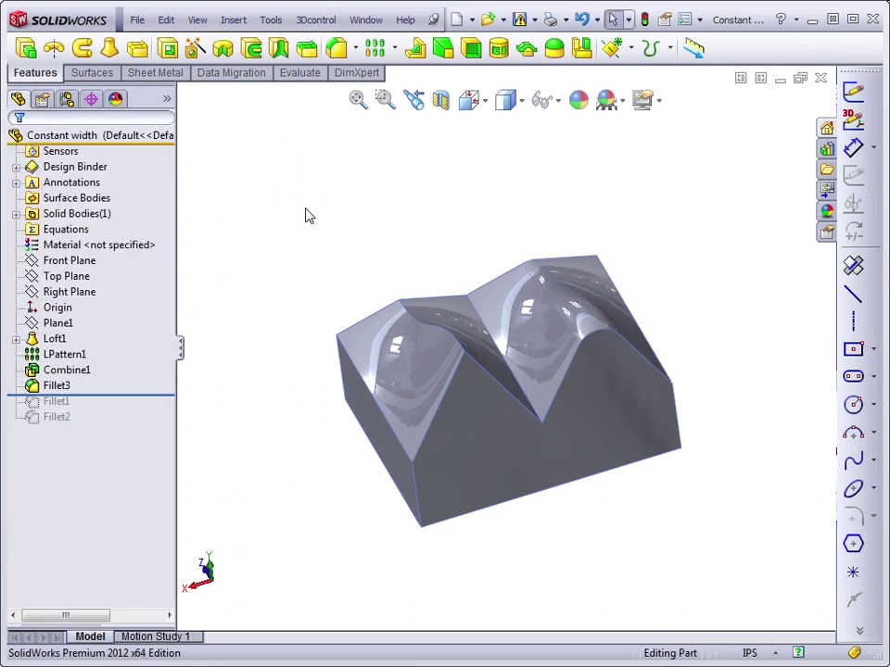
Orbit around Fillet3 and inspect its fillet face and top edge.
{"action": "middle_click_drag", "start_coordinate": [304, 214], "coordinate": [422, 394]}
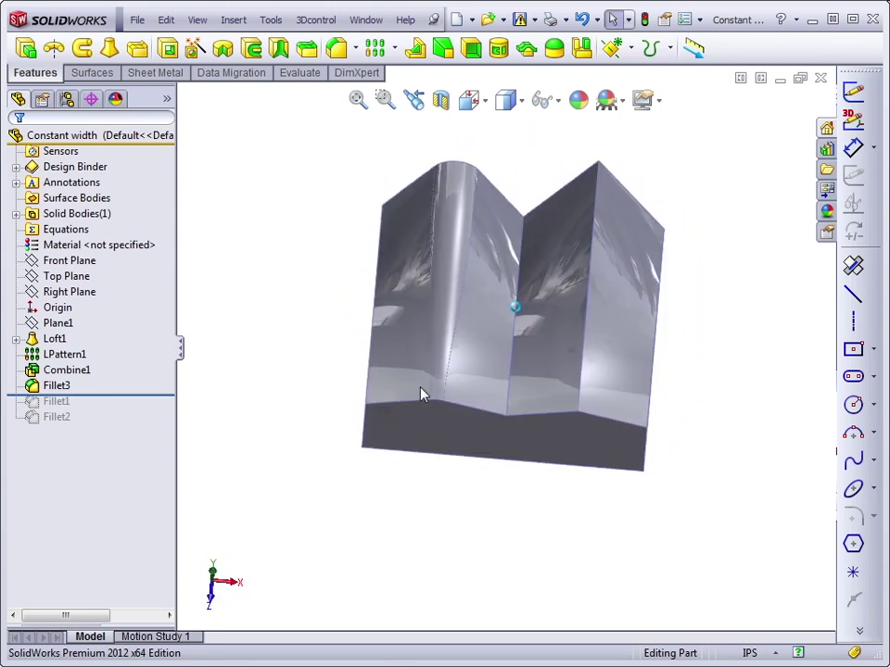
{"action": "left_click", "coordinate": [438, 405]}
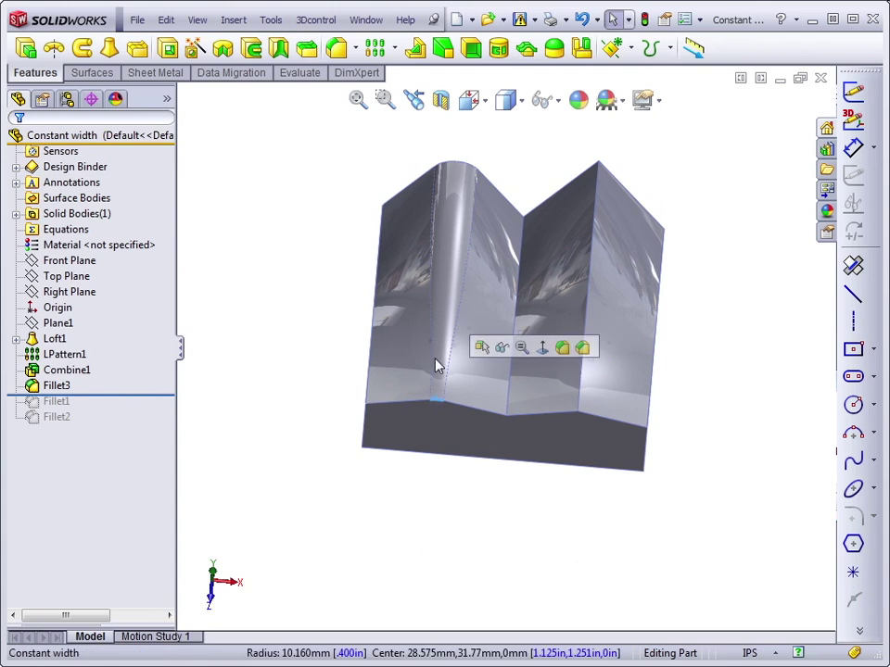
{"action": "left_click", "coordinate": [469, 169]}
{"action": "left_click", "coordinate": [490, 165]}
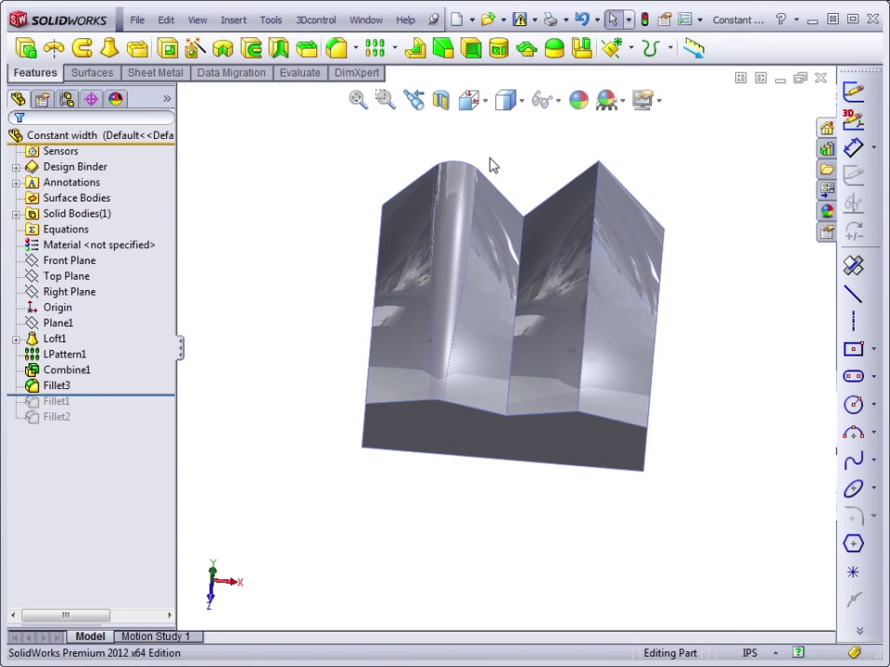
Set up a 0.40in constant-width face fillet between the right ridge's left and right faces.
{"action": "left_click", "coordinate": [335, 51]}
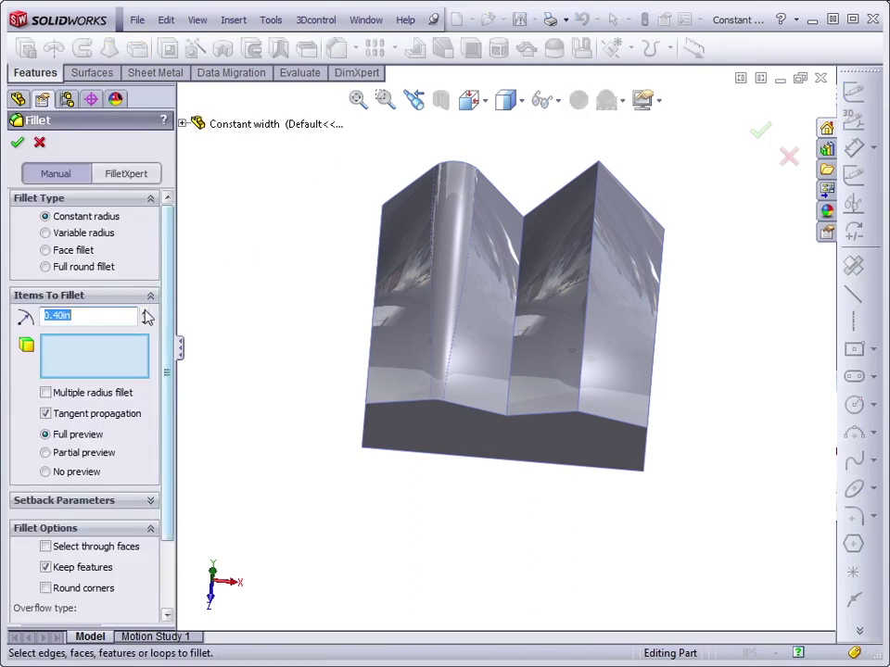
{"action": "left_click", "coordinate": [46, 250]}
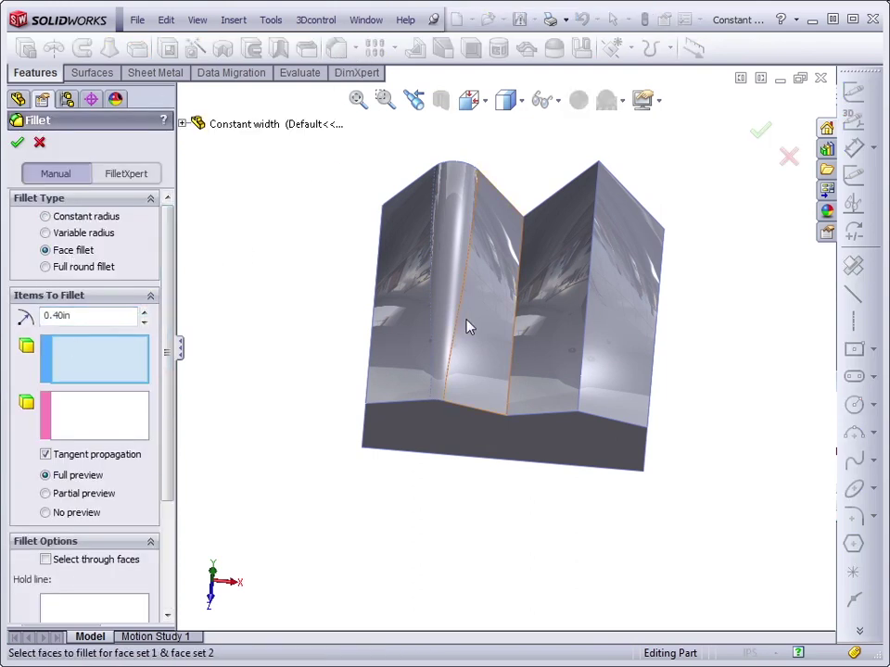
{"action": "left_click", "coordinate": [560, 275]}
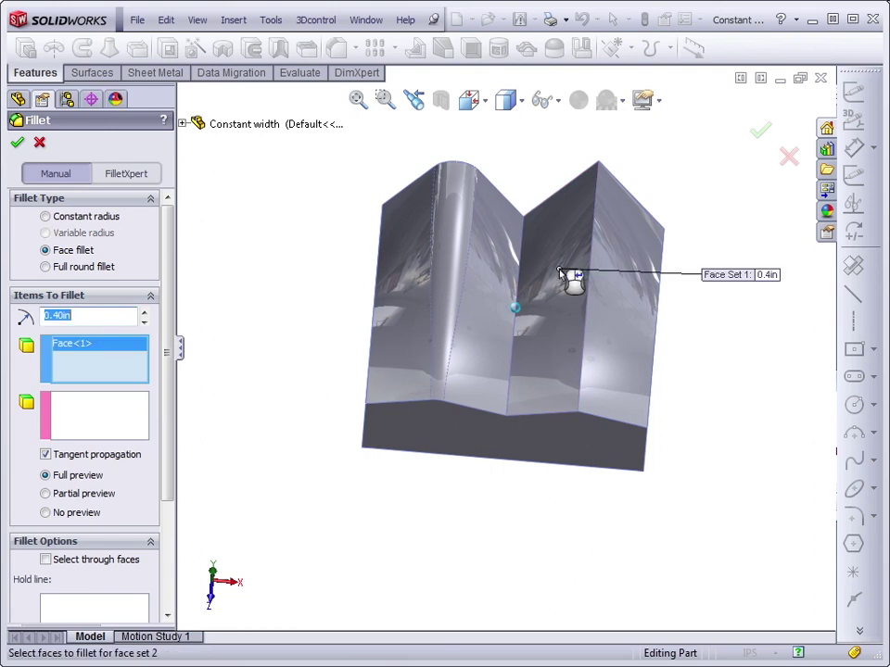
{"action": "left_click", "coordinate": [613, 294]}
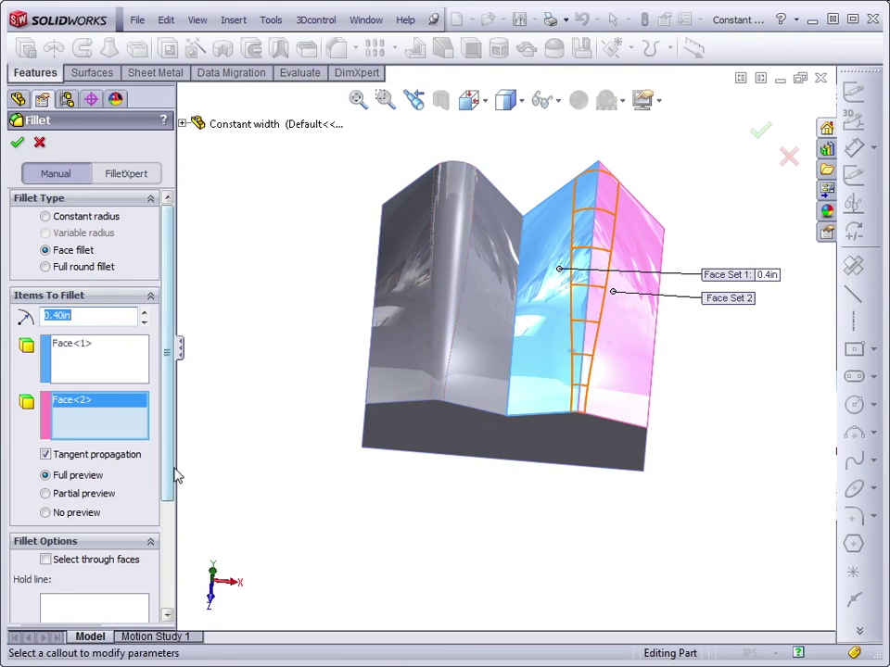
{"action": "left_click_drag", "start_coordinate": [170, 482], "coordinate": [165, 596]}
{"action": "left_click", "coordinate": [60, 553]}
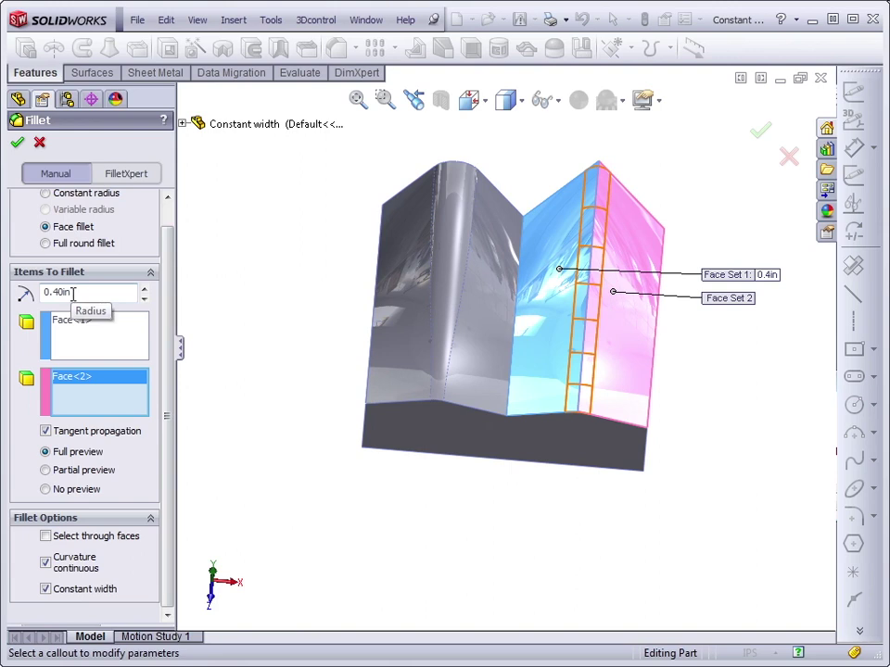
{"action": "left_click_drag", "start_coordinate": [79, 292], "coordinate": [33, 295]}
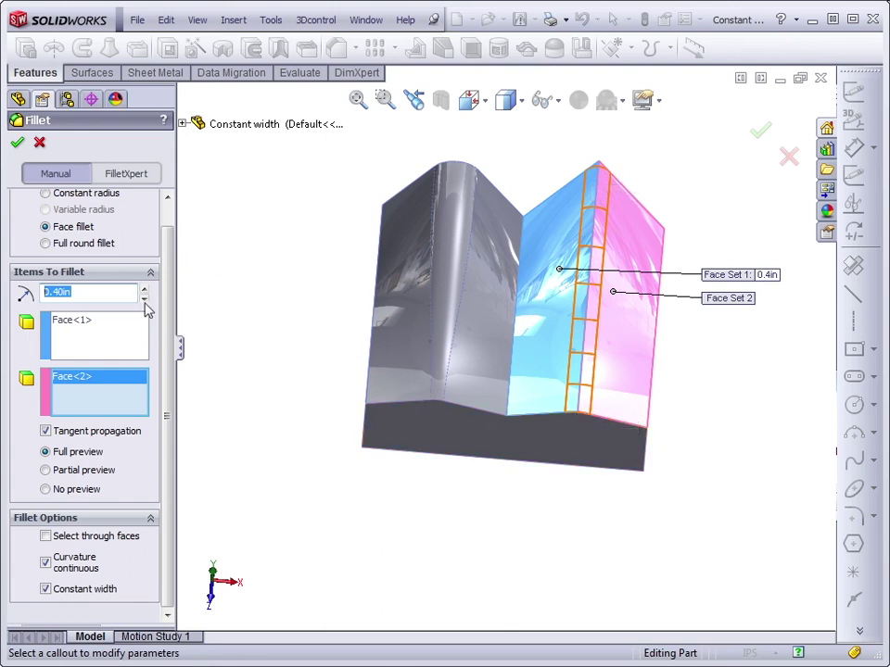
{"action": "left_click", "coordinate": [16, 142]}
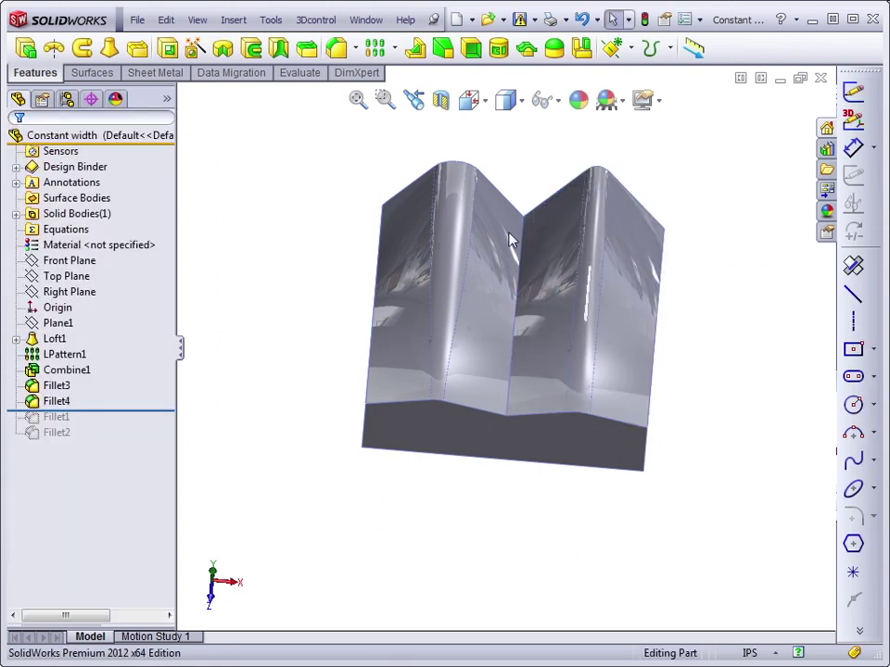
{"action": "middle_click_drag", "start_coordinate": [570, 268], "coordinate": [611, 376]}
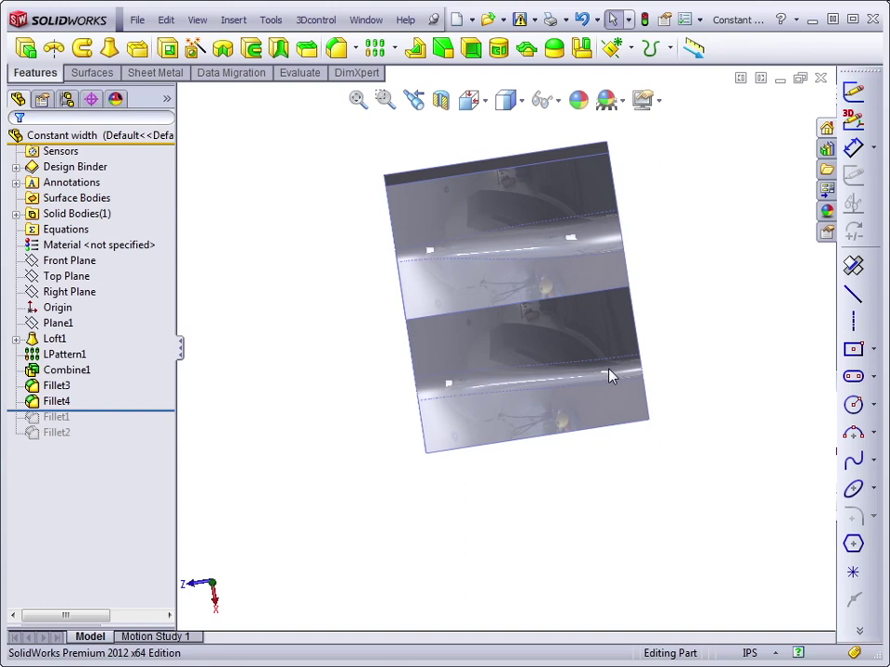